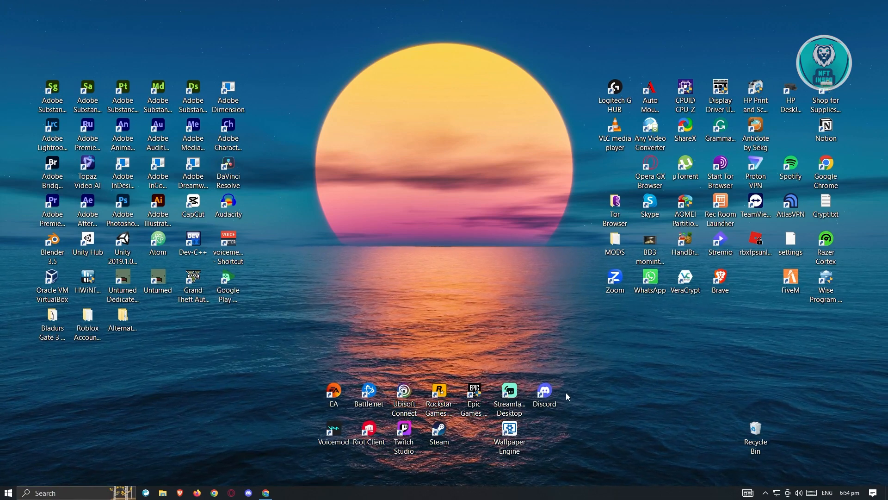
- Open the browser at the Trello home page and look over the available plans
{"action": "left_click", "coordinate": [266, 492]}
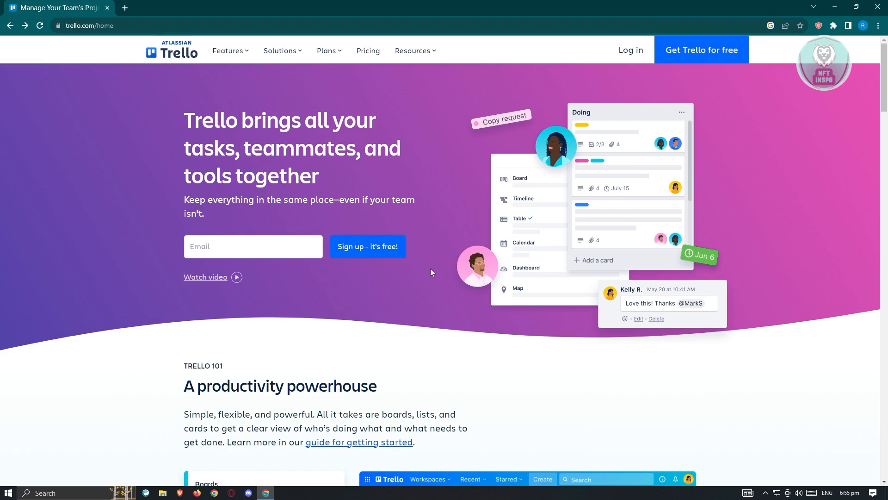
{"action": "left_click", "coordinate": [342, 52]}
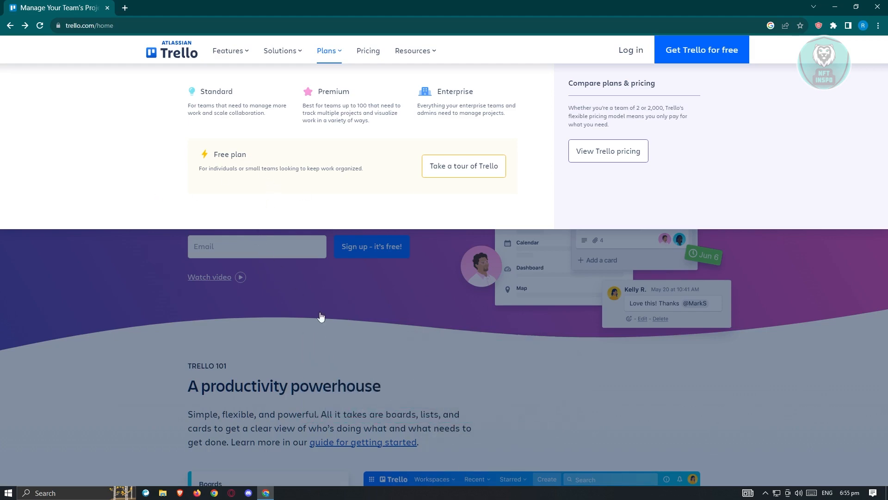
{"action": "left_click", "coordinate": [766, 258]}
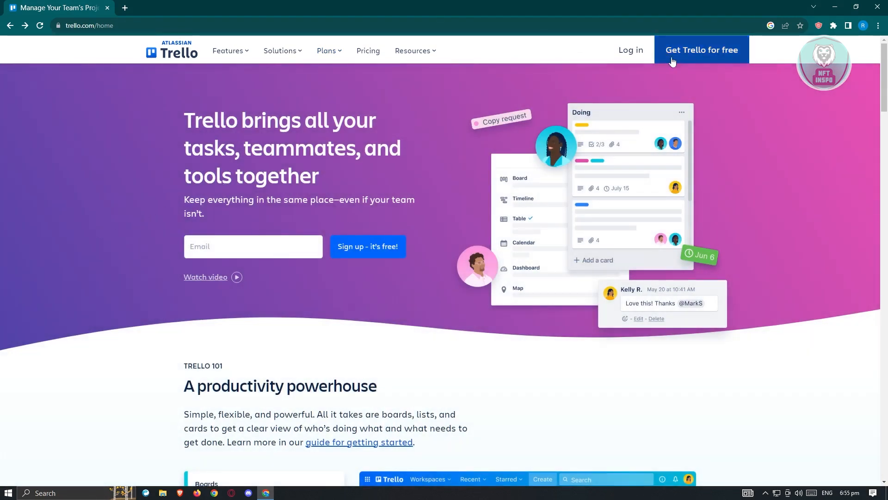
- Sign up for free Trello by continuing with a Google account, dismissing the separate sign-in suggestion
{"action": "left_click", "coordinate": [712, 56]}
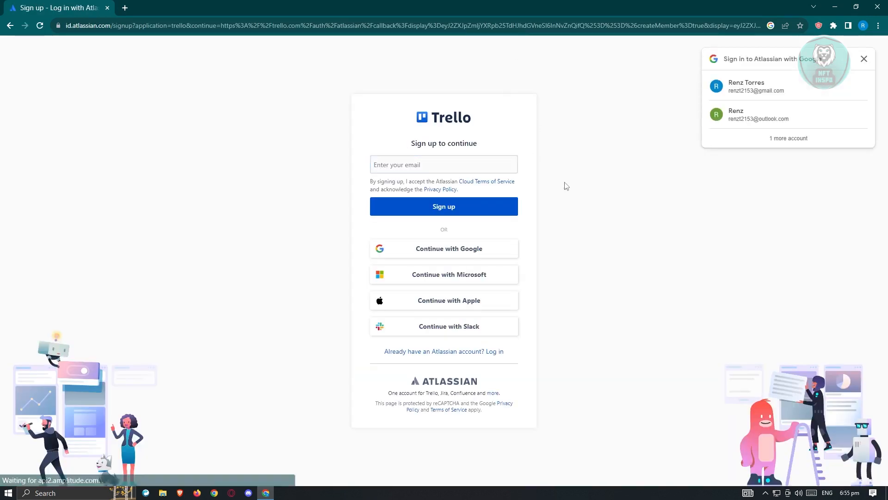
{"action": "left_click", "coordinate": [864, 58]}
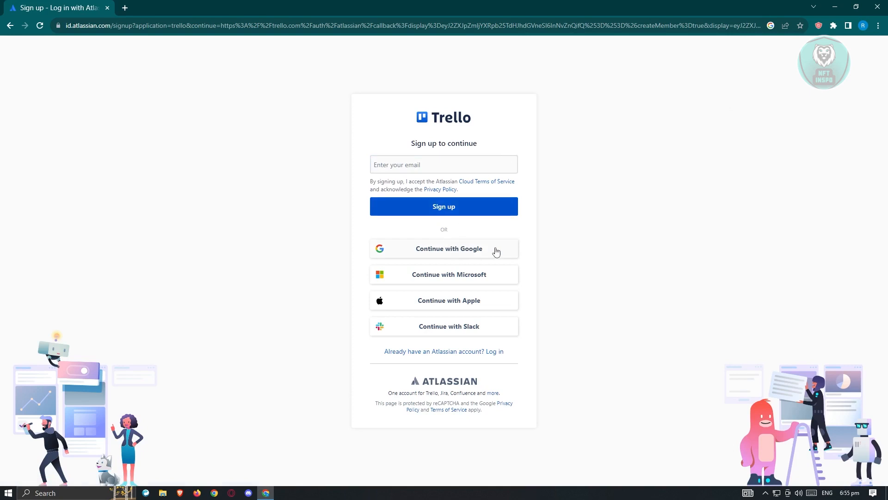
{"action": "left_click", "coordinate": [464, 254]}
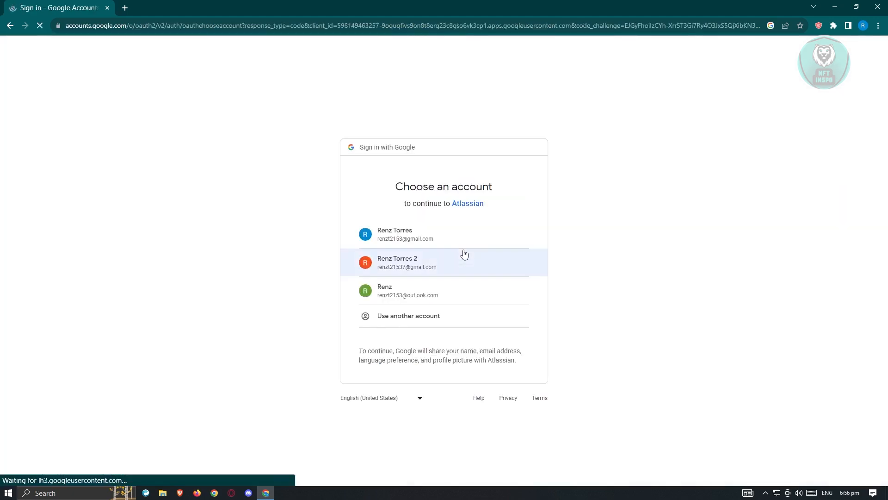
{"action": "left_click", "coordinate": [418, 238]}
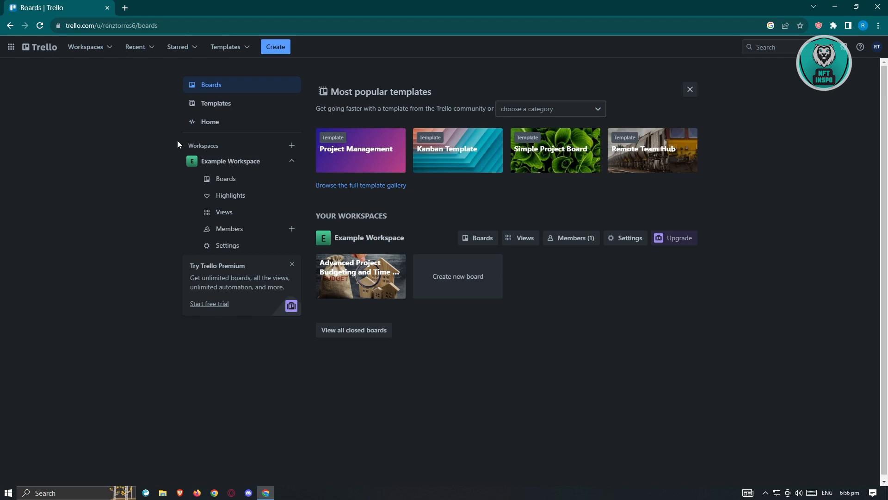
- Create a workspace named Sample Workspace with the type Other, leaving the description empty and skipping the team invitation
{"action": "left_click", "coordinate": [292, 161]}
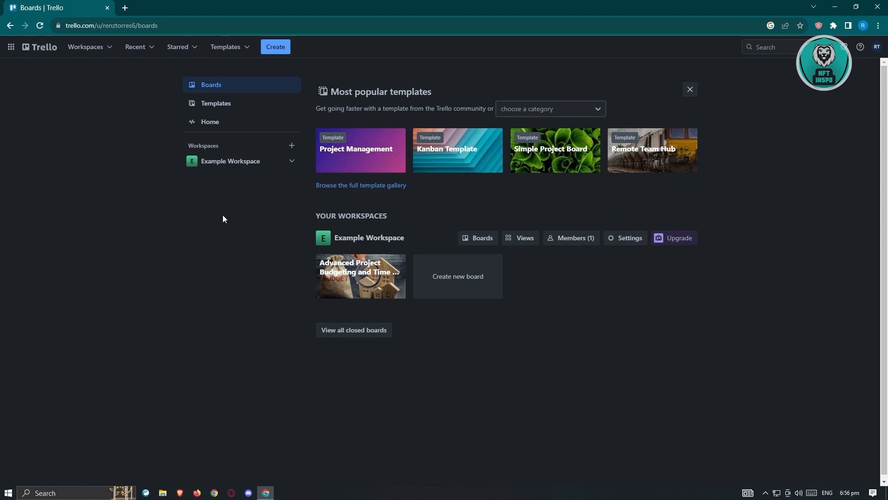
{"action": "left_click", "coordinate": [281, 48]}
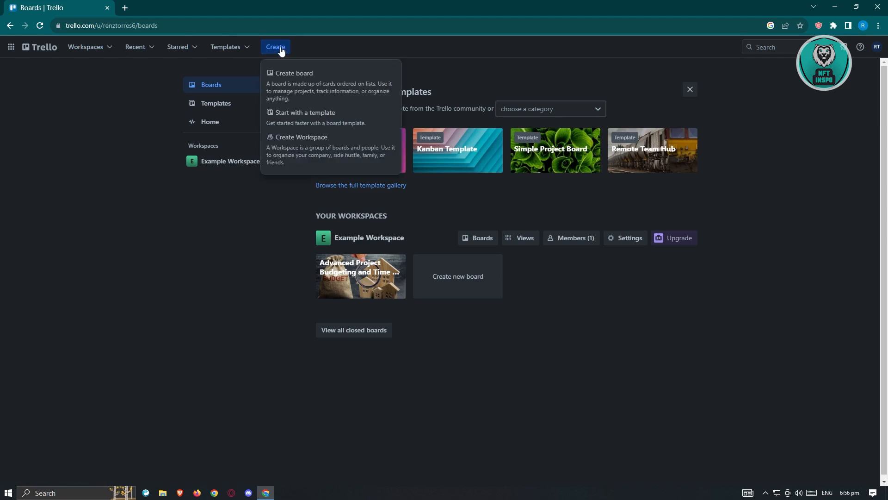
{"action": "left_click", "coordinate": [300, 149]}
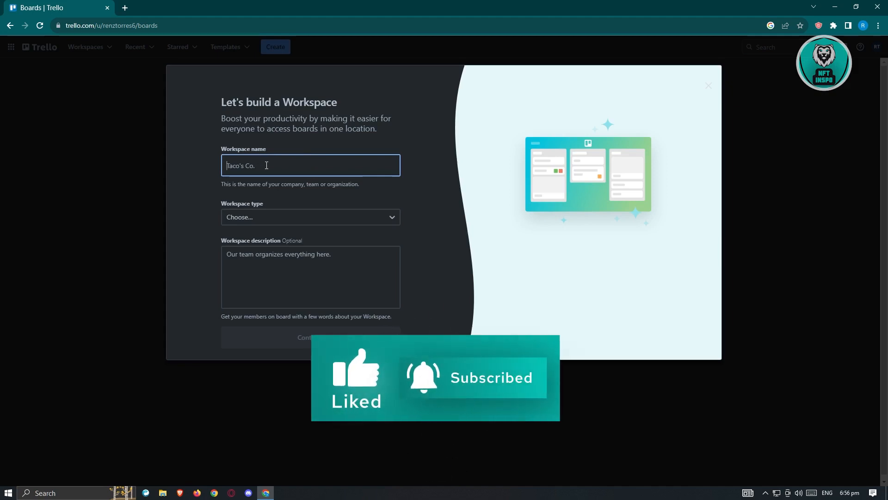
{"action": "type", "text": "S"}
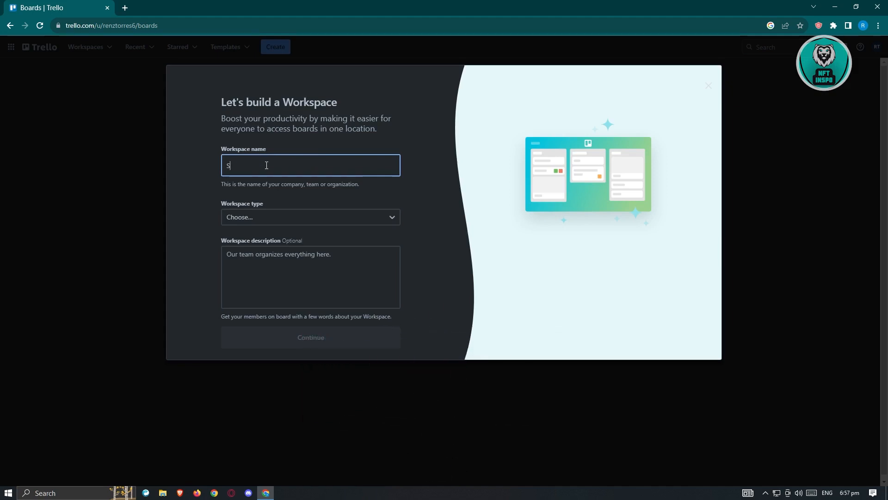
{"action": "type", "text": "ample Workspace"}
{"action": "left_click", "coordinate": [300, 223]}
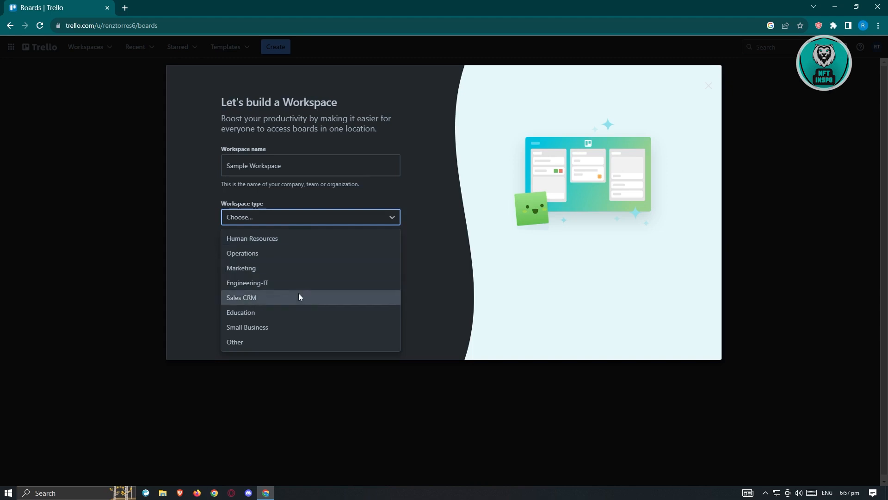
{"action": "left_click", "coordinate": [248, 341]}
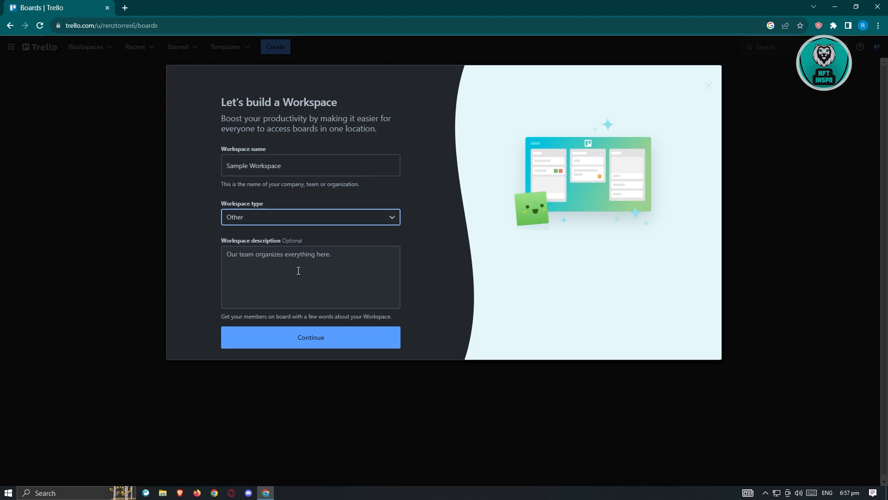
{"action": "left_click", "coordinate": [310, 342]}
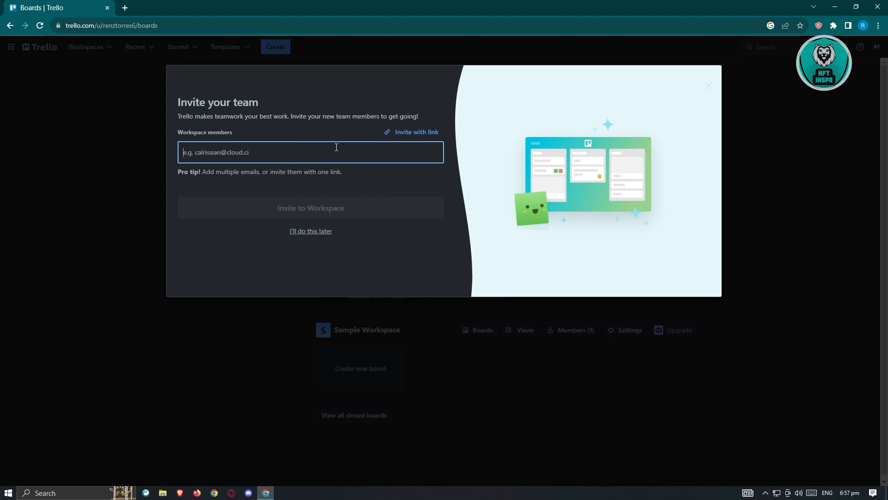
{"action": "left_click", "coordinate": [310, 233]}
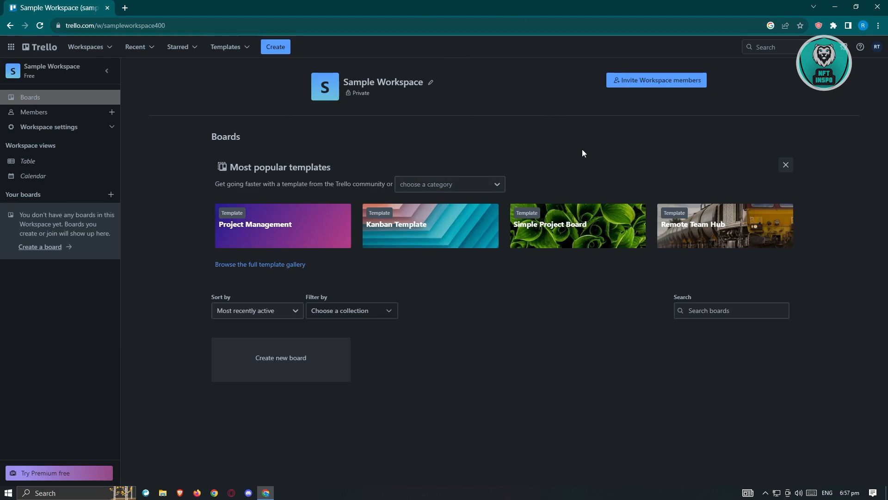
- Create a board titled Title Sample in Sample Workspace with the coastal cliff photo background and Workspace visibility
{"action": "left_click", "coordinate": [284, 48]}
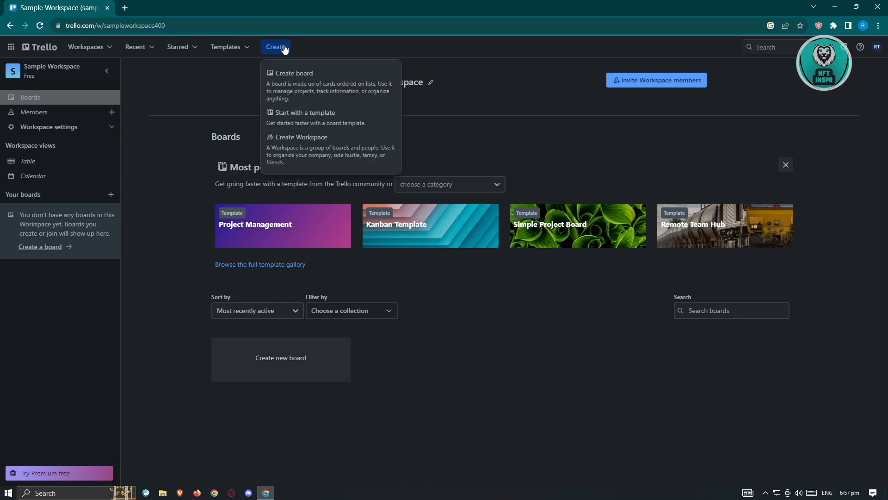
{"action": "left_click", "coordinate": [332, 89]}
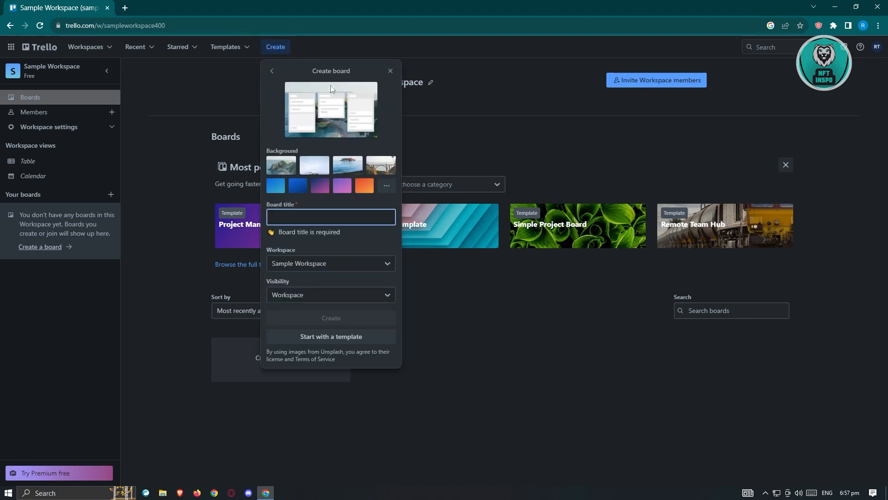
{"action": "left_click", "coordinate": [286, 169]}
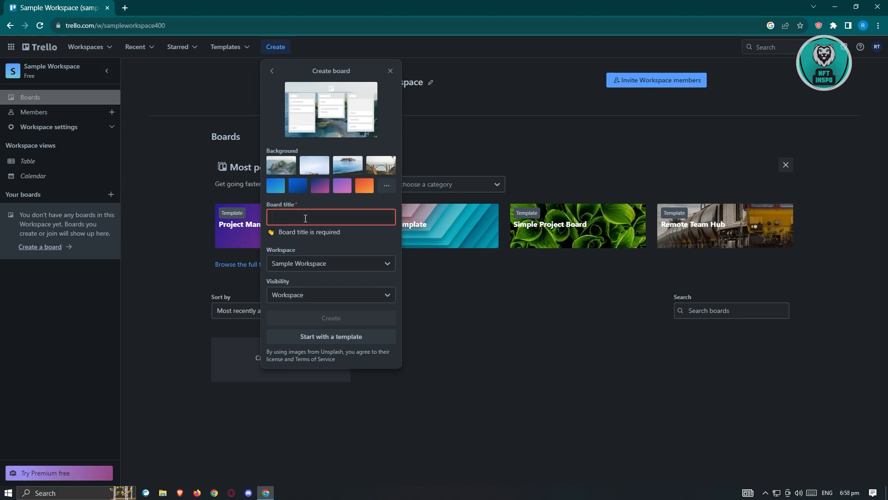
{"action": "type", "text": "Title Sample"}
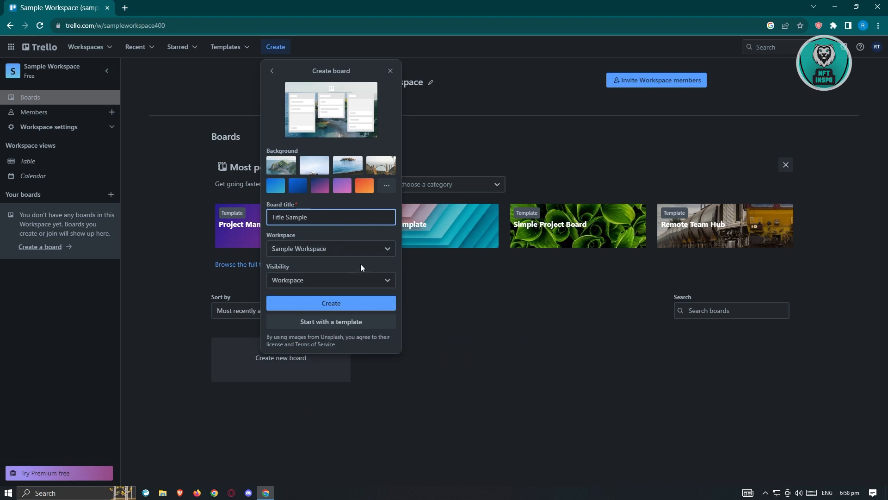
{"action": "left_click", "coordinate": [333, 280]}
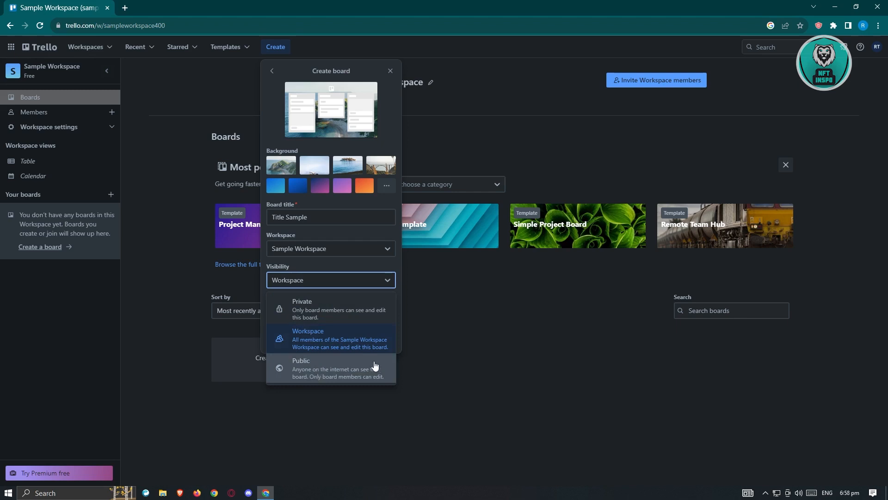
{"action": "left_click", "coordinate": [308, 342]}
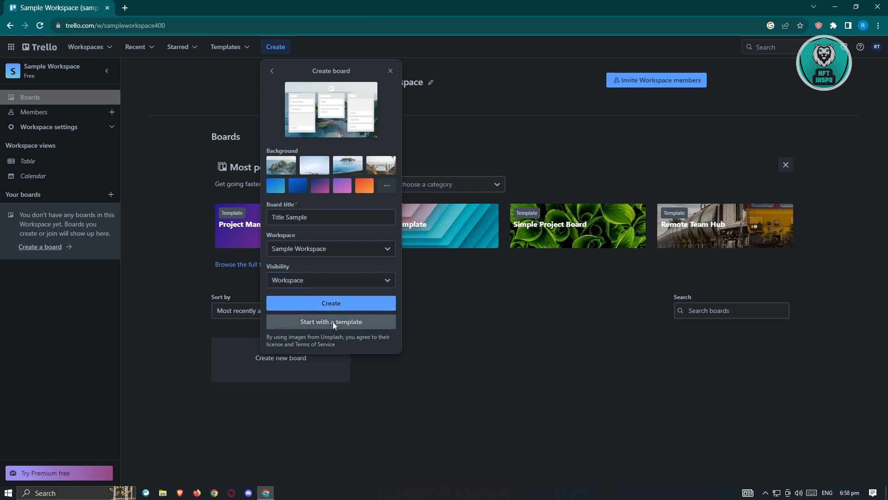
{"action": "left_click", "coordinate": [333, 323]}
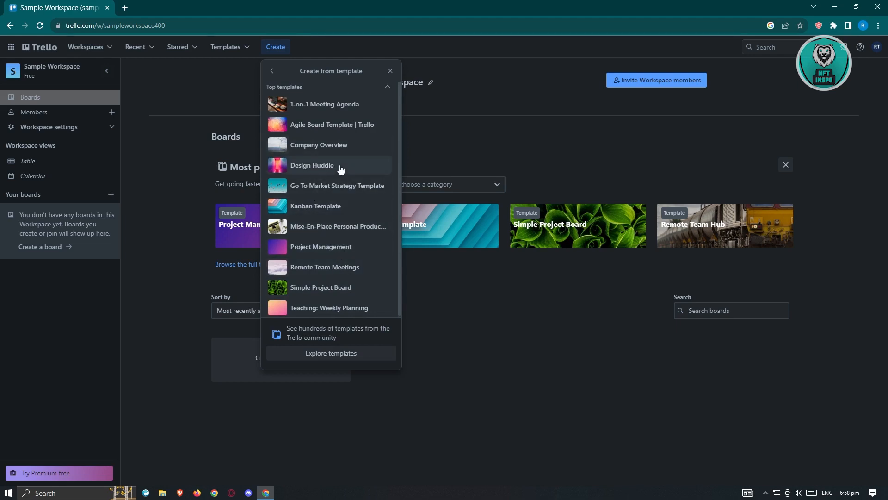
{"action": "left_click", "coordinate": [273, 72]}
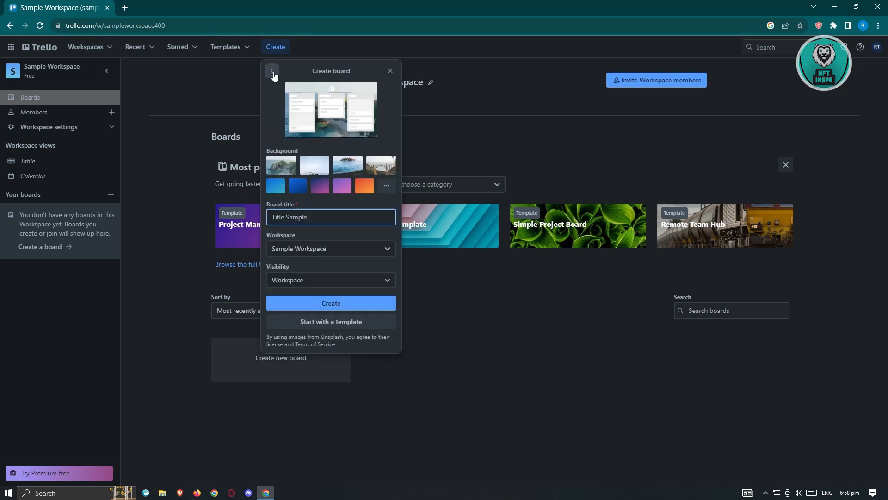
{"action": "left_click", "coordinate": [347, 301]}
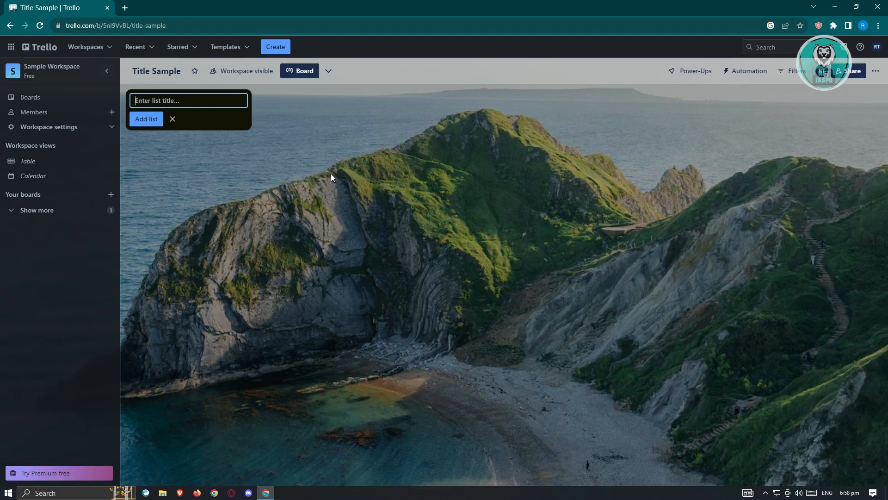
- Add a list titled TASK TO BE WORKED ON to the Title Sample board
{"action": "left_click", "coordinate": [405, 201]}
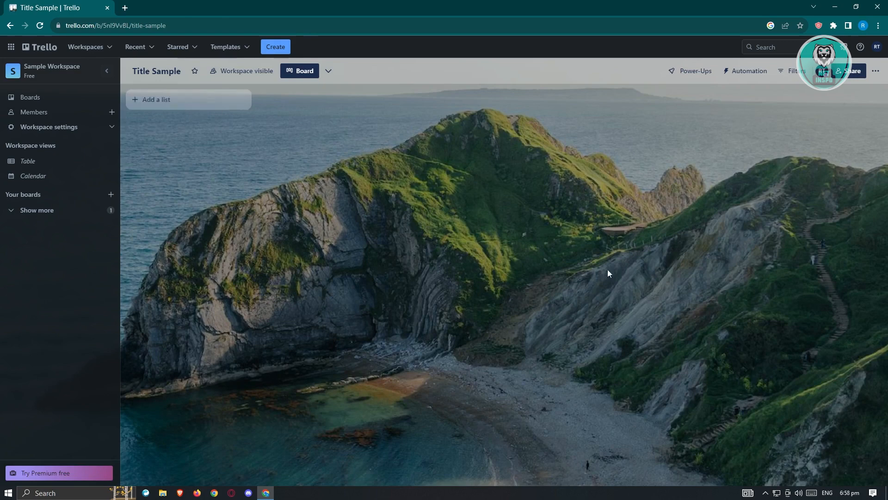
{"action": "left_click", "coordinate": [176, 102]}
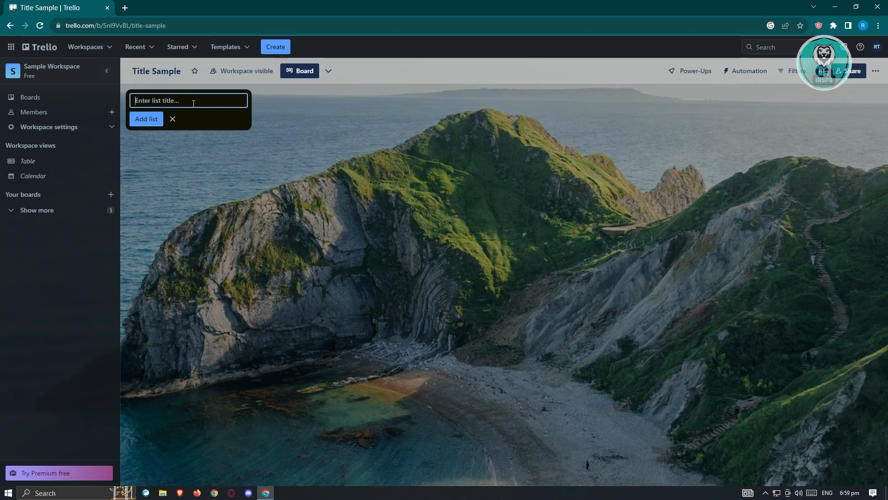
{"action": "type", "text": "TAS"}
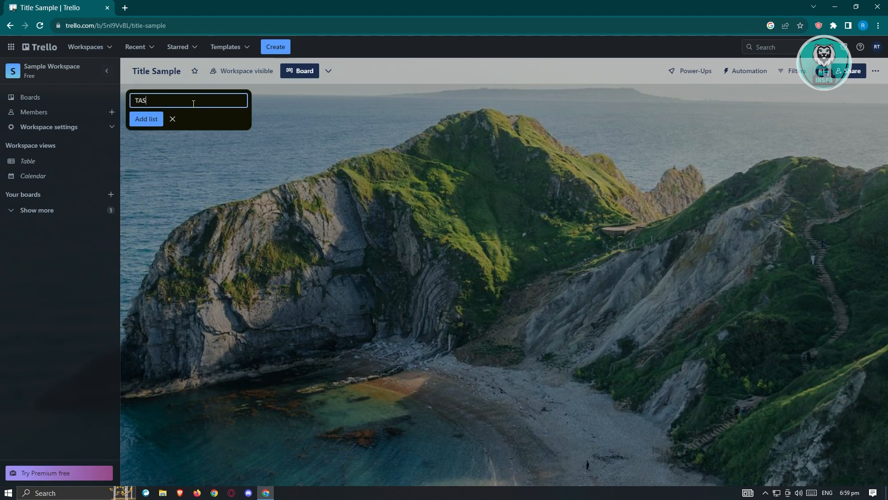
{"action": "type", "text": "K TO BE WORKED ON"}
{"action": "left_click", "coordinate": [150, 121]}
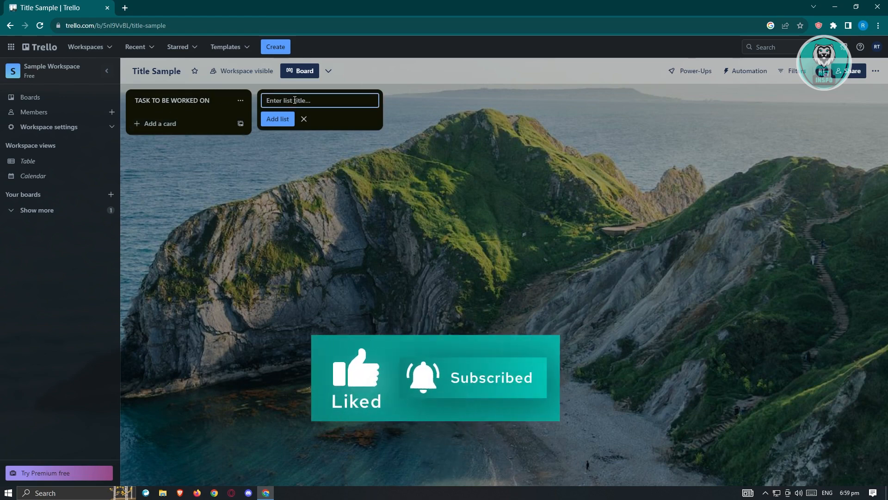
- Add two more lists to the board, titled TASK DOING and TASK DONE
{"action": "type", "text": "TASK DOING"}
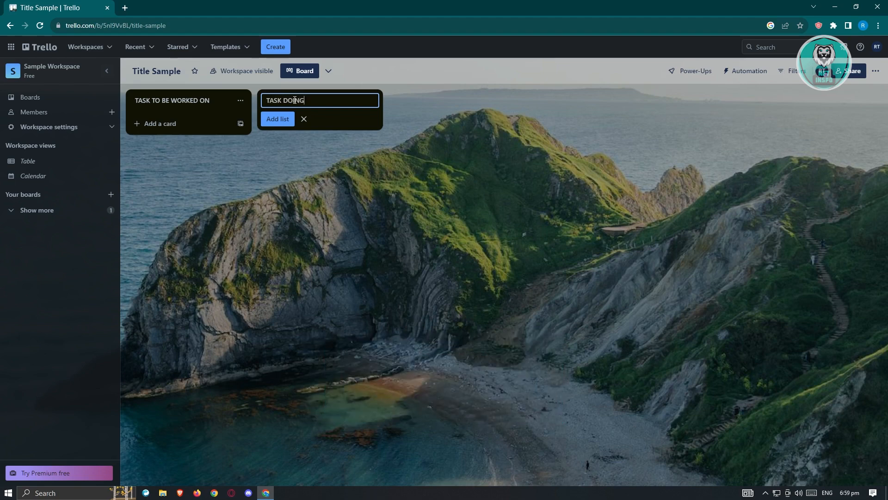
{"action": "left_click", "coordinate": [285, 119]}
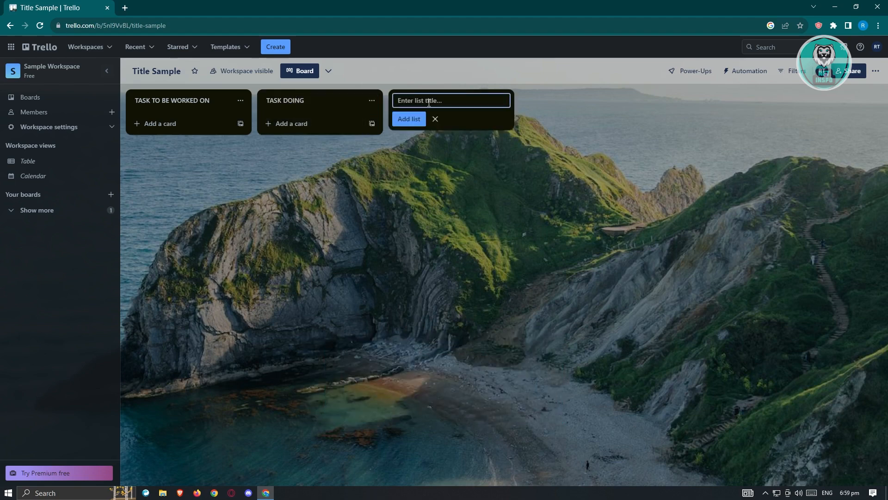
{"action": "type", "text": "TASK DONE"}
{"action": "left_click", "coordinate": [409, 119]}
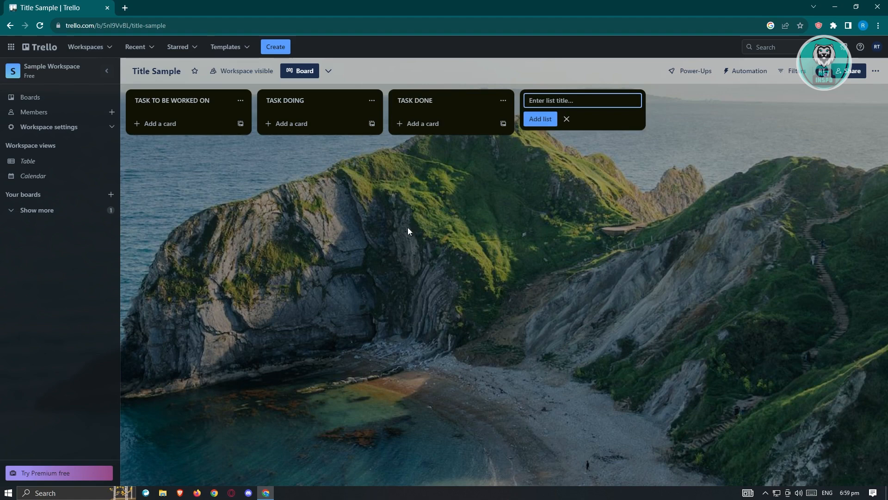
- Add a card titled TASK 1 to the TASK TO BE WORKED ON list
{"action": "left_click", "coordinate": [167, 125]}
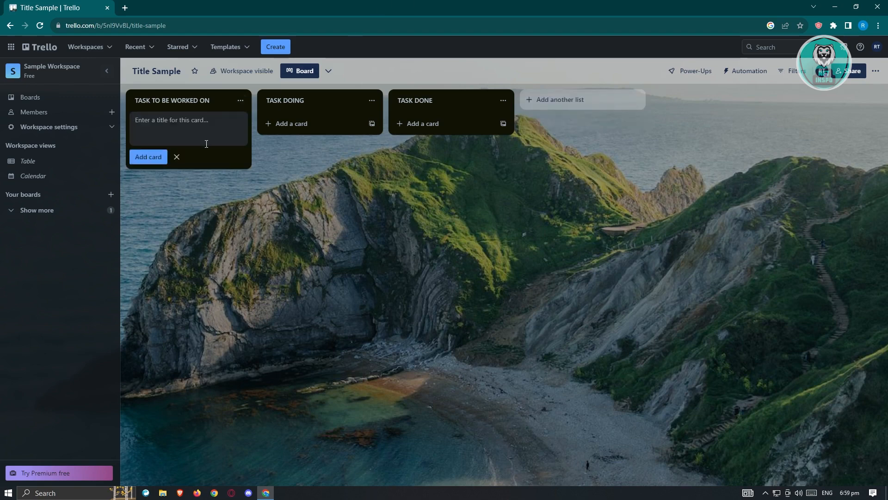
{"action": "type", "text": "TASK 1"}
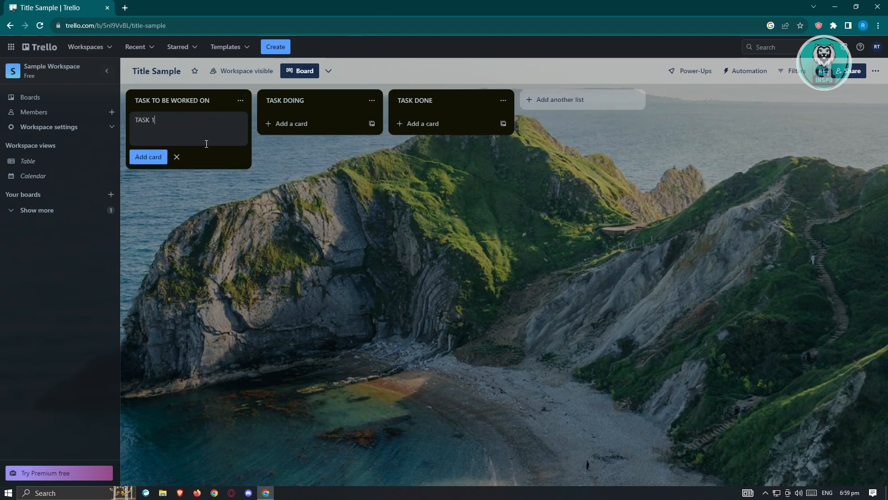
{"action": "left_click", "coordinate": [148, 157]}
{"action": "left_click", "coordinate": [442, 287]}
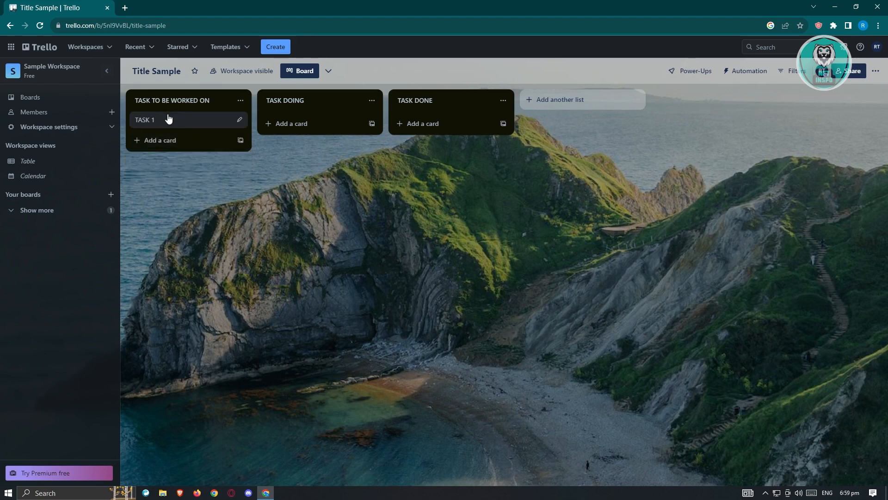
- Open the TASK 1 card and examine its available options, including the automation button templates
{"action": "mouse_move", "coordinate": [168, 124]}
{"action": "left_mouse_down"}
{"action": "mouse_move", "coordinate": [418, 113]}
{"action": "mouse_move", "coordinate": [180, 119]}
{"action": "left_mouse_up"}
{"action": "left_click", "coordinate": [148, 119]}
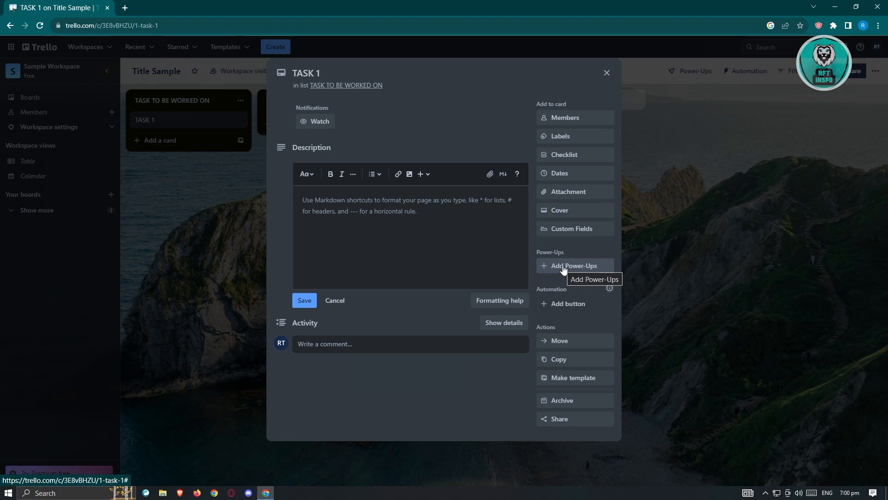
{"action": "left_click", "coordinate": [560, 309]}
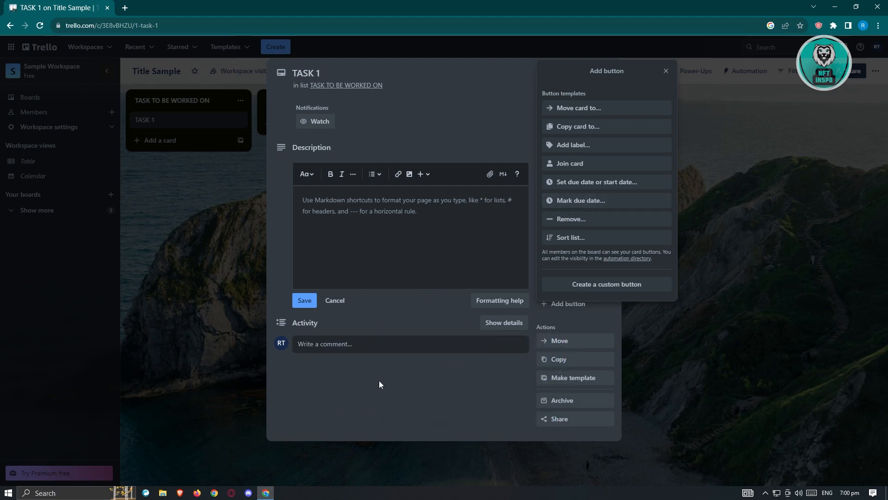
{"action": "left_click", "coordinate": [379, 381]}
{"action": "left_click", "coordinate": [215, 228]}
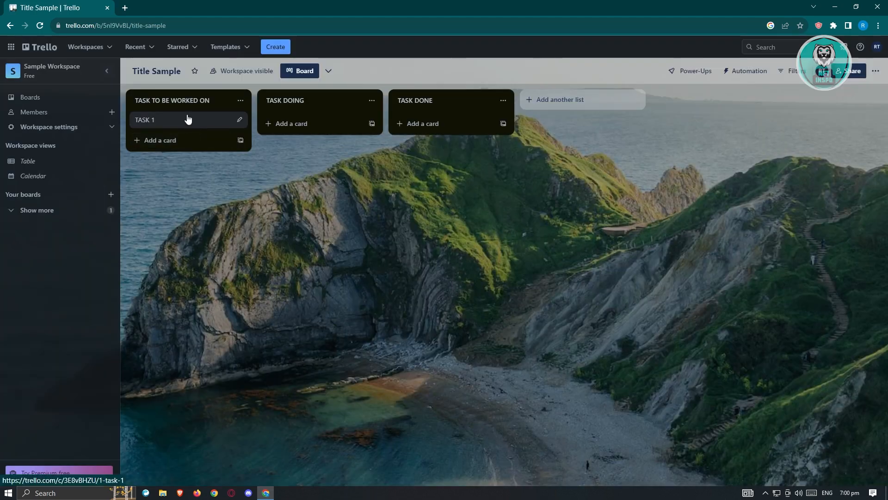
- Move the TASK 1 card to the TASK DOING list and review the card's detailed activity history
{"action": "left_click_drag", "start_coordinate": [188, 119], "coordinate": [318, 111]}
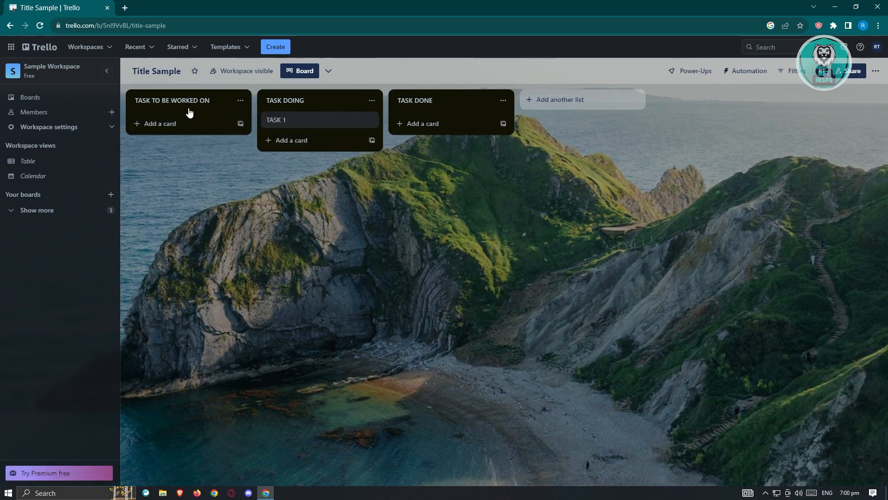
{"action": "left_click", "coordinate": [294, 120]}
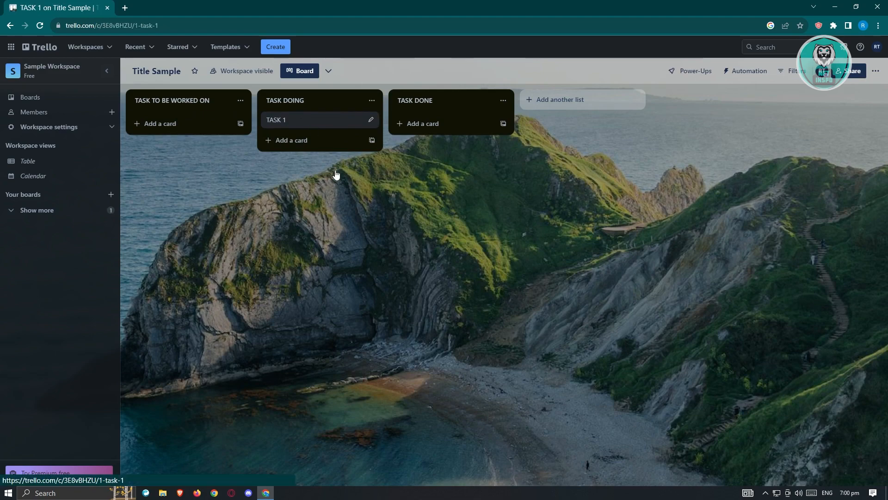
{"action": "left_click", "coordinate": [492, 324]}
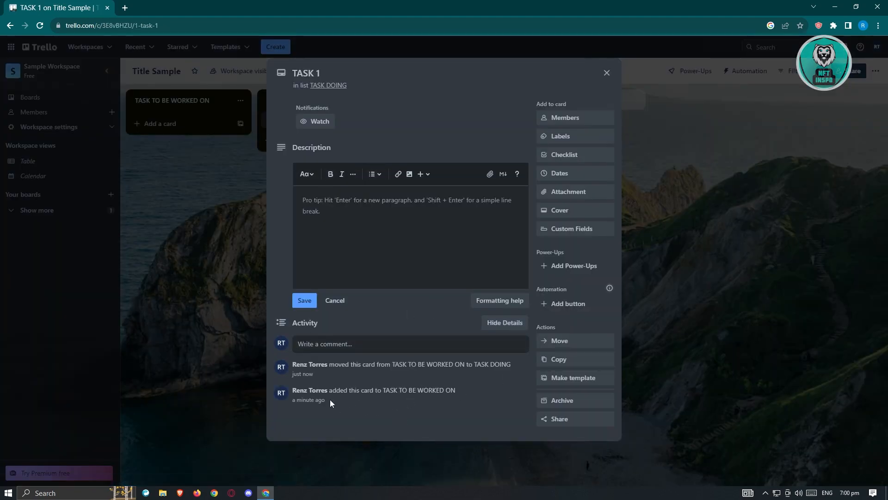
{"action": "left_click", "coordinate": [476, 391]}
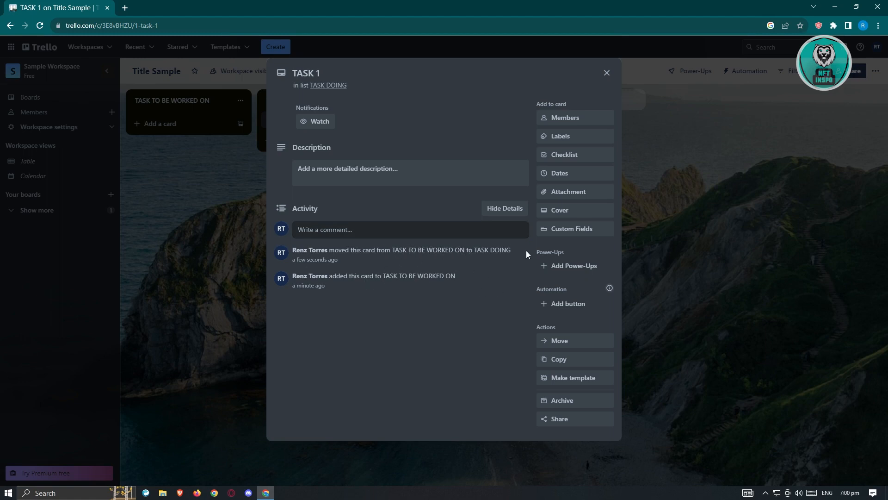
{"action": "left_click", "coordinate": [198, 308]}
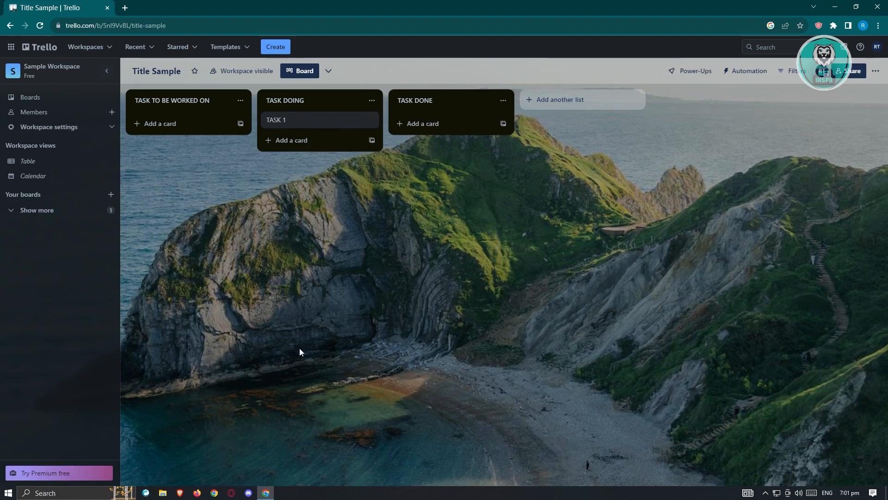
- Move all cards in the TASK DOING list to the TASK DONE list
{"action": "left_click", "coordinate": [372, 102]}
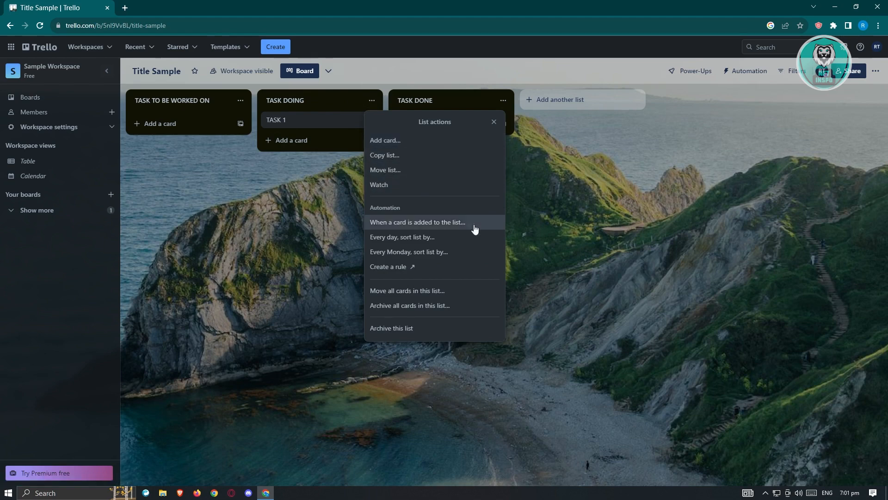
{"action": "left_click", "coordinate": [416, 290]}
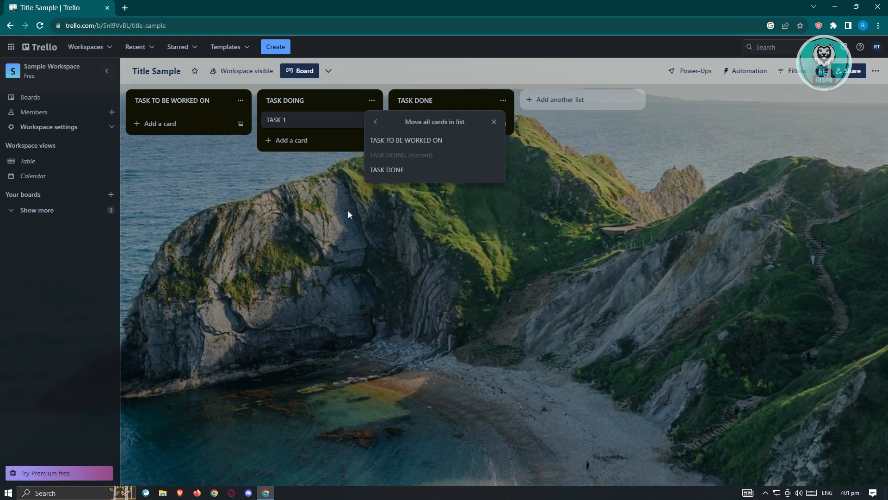
{"action": "left_click", "coordinate": [384, 170]}
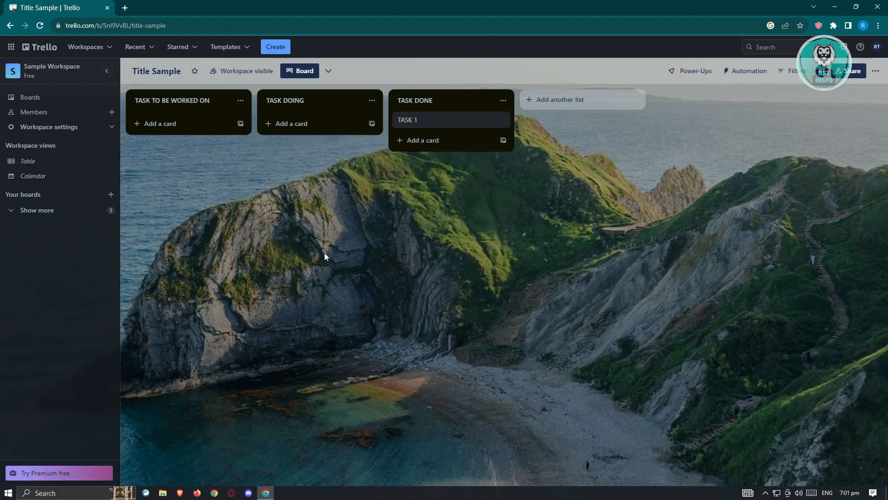